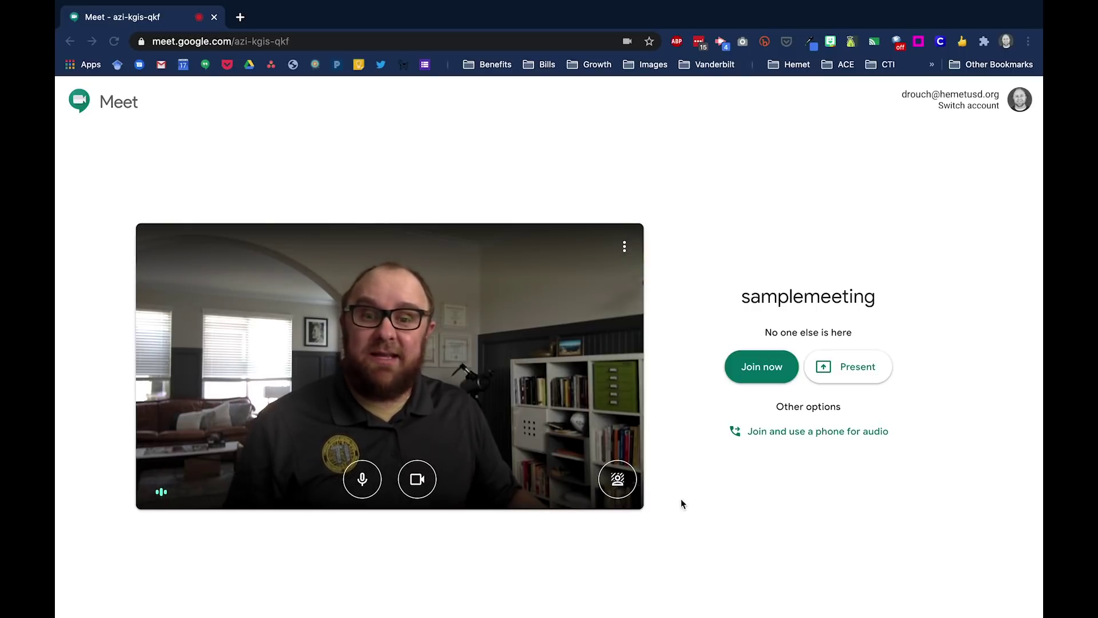
Turn on background blur in the camera preview, join samplemeeting, and dismiss the invitation dialog.
left_click(624, 483)
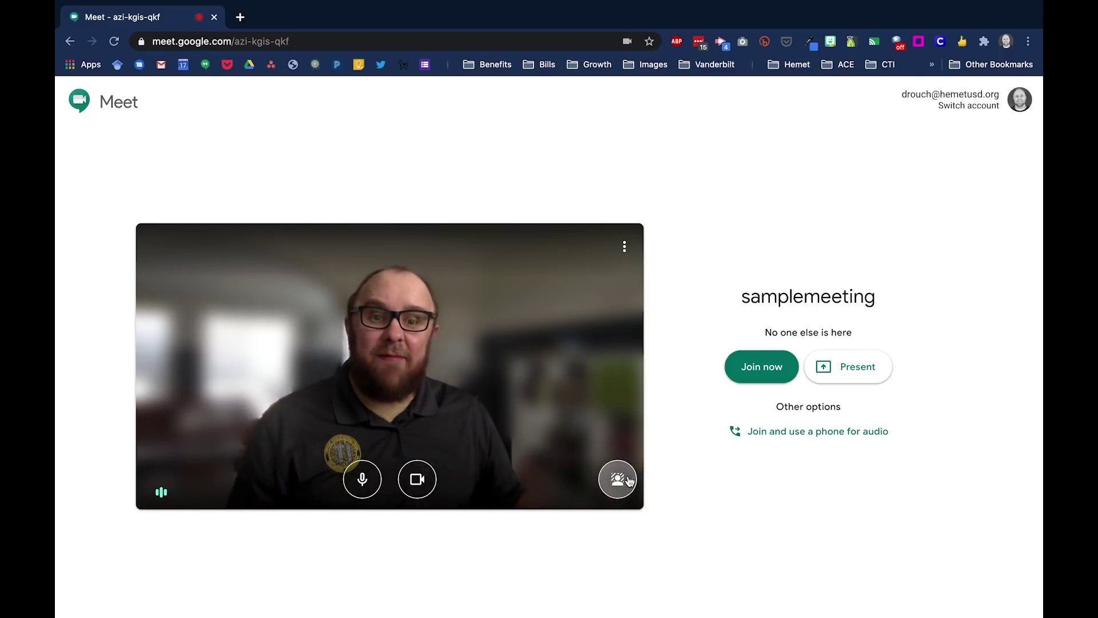
left_click(750, 372)
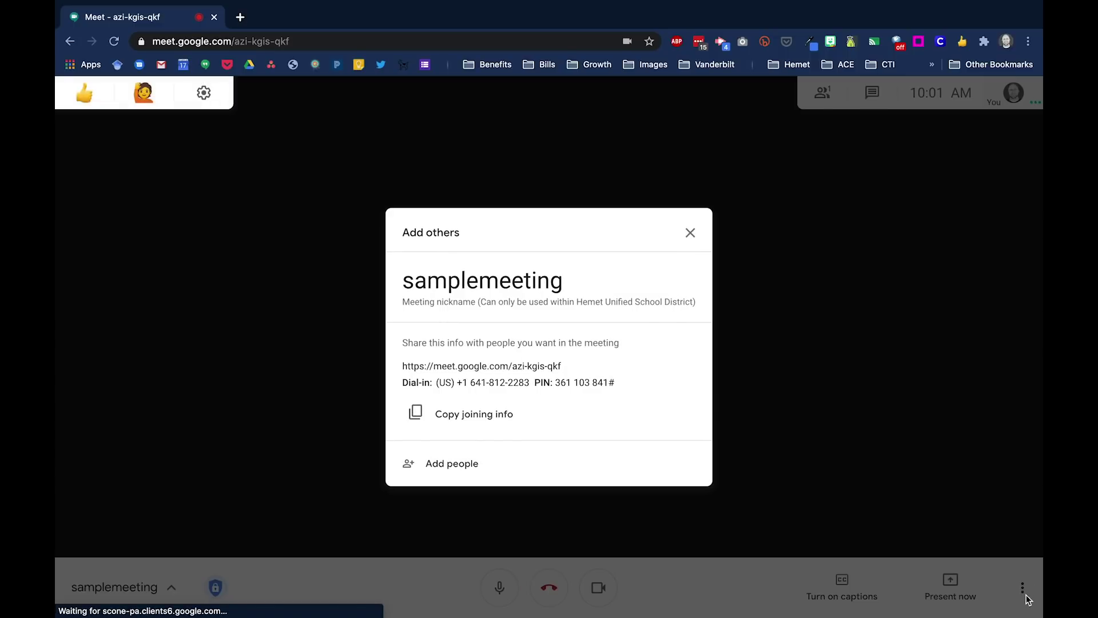
left_click(690, 232)
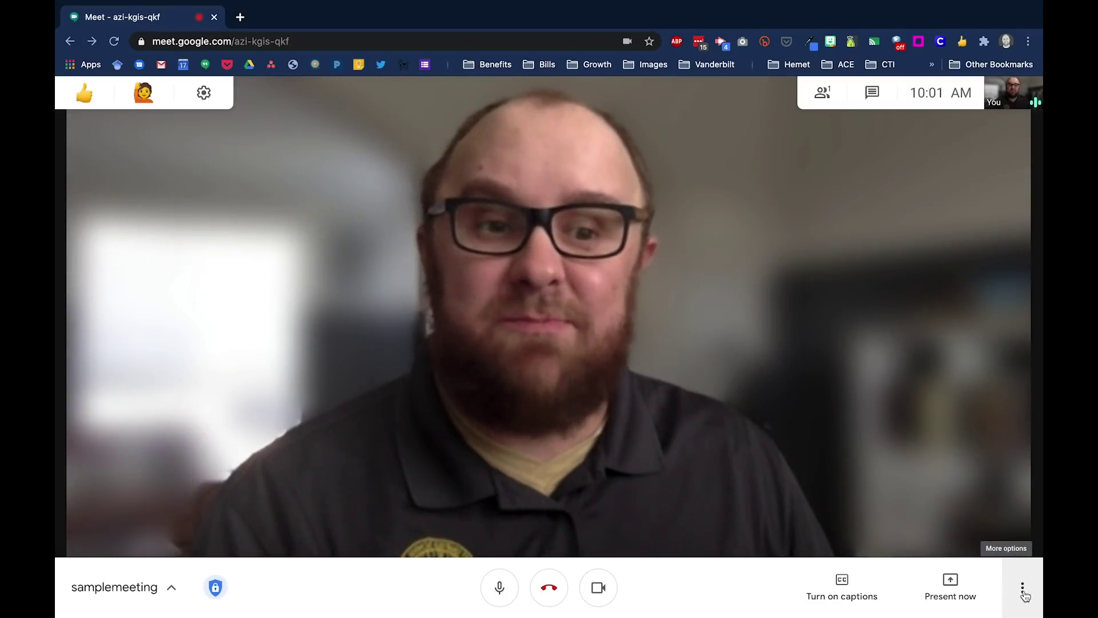
Turn background blur off during the meeting, and turn it on again.
left_click(1024, 589)
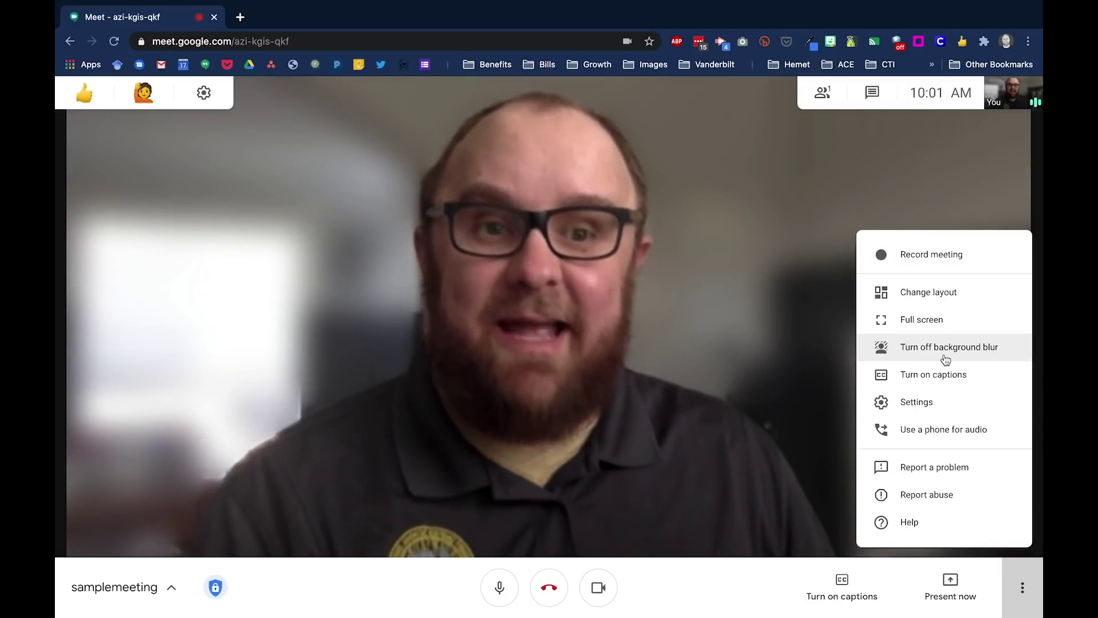
left_click(942, 356)
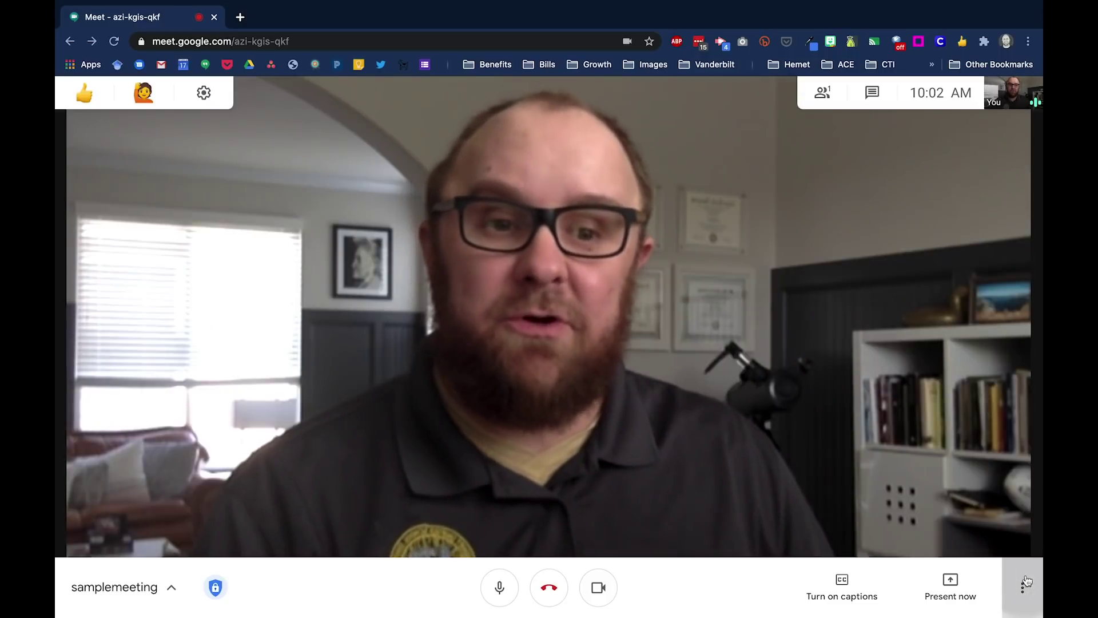
left_click(1023, 587)
left_click(983, 348)
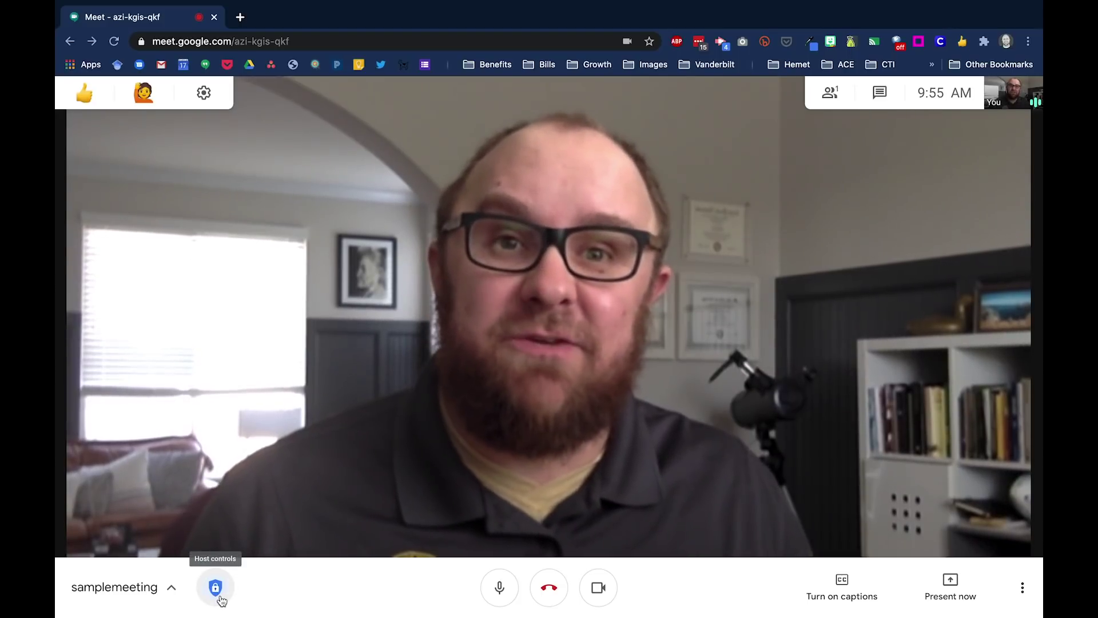
Turn off Quick access in the host controls, and switch everyone's screen sharing and chat messages off and back on.
left_click(220, 598)
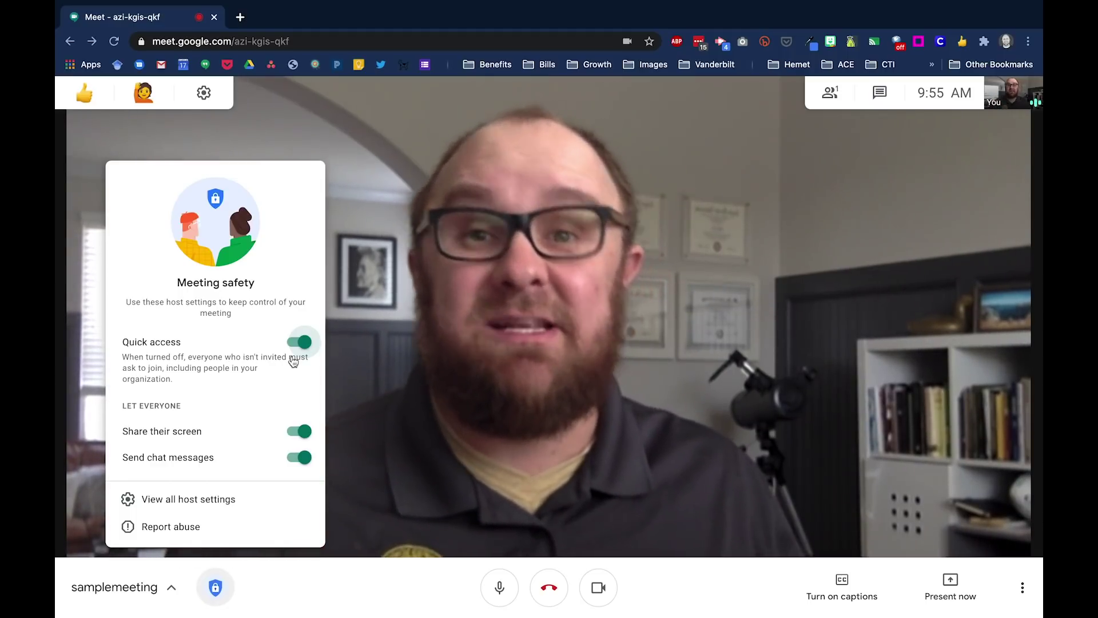
left_click(304, 344)
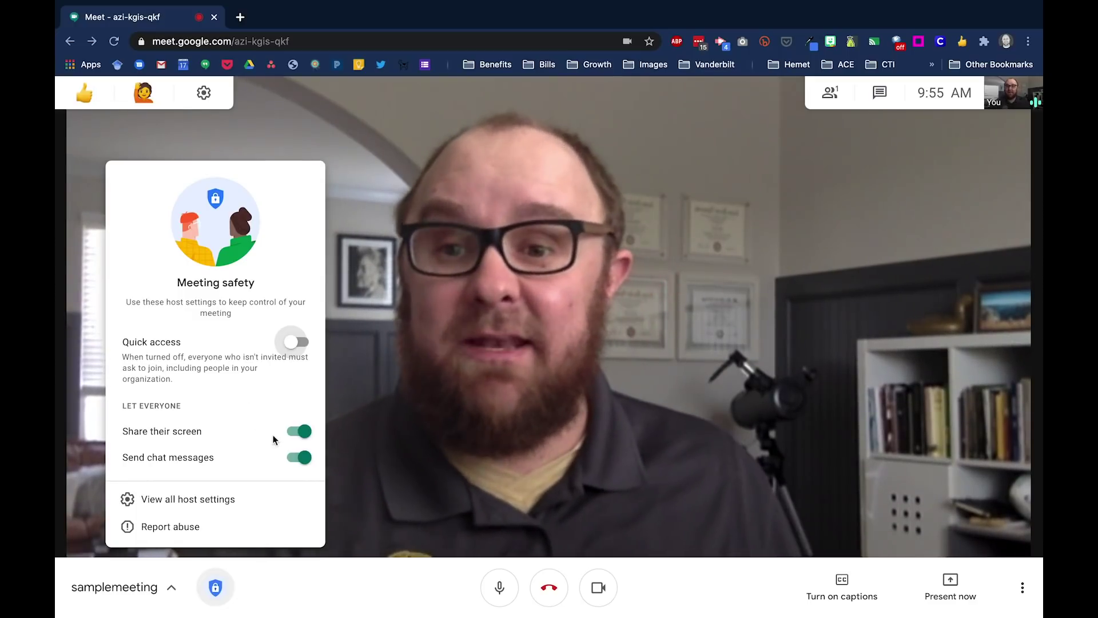
left_click(300, 461)
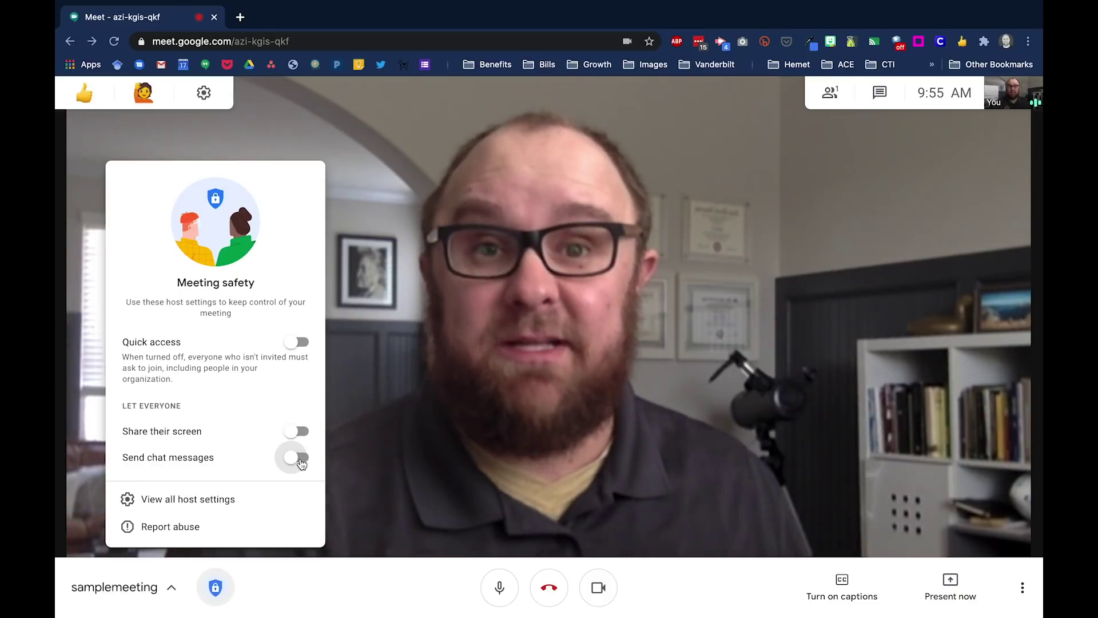
left_click(300, 459)
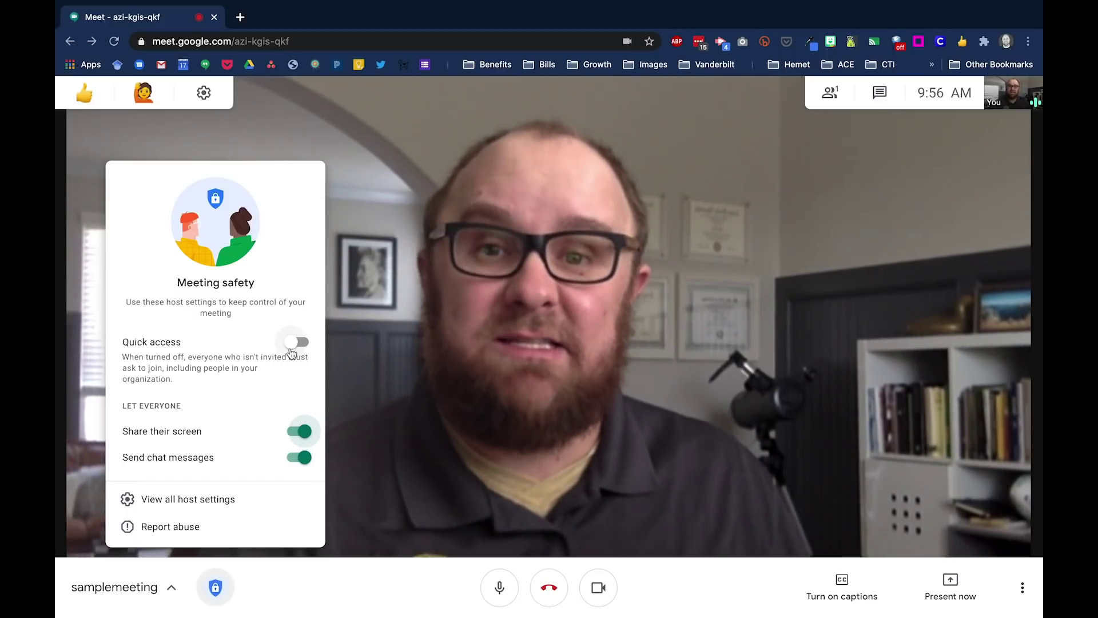
left_click(913, 602)
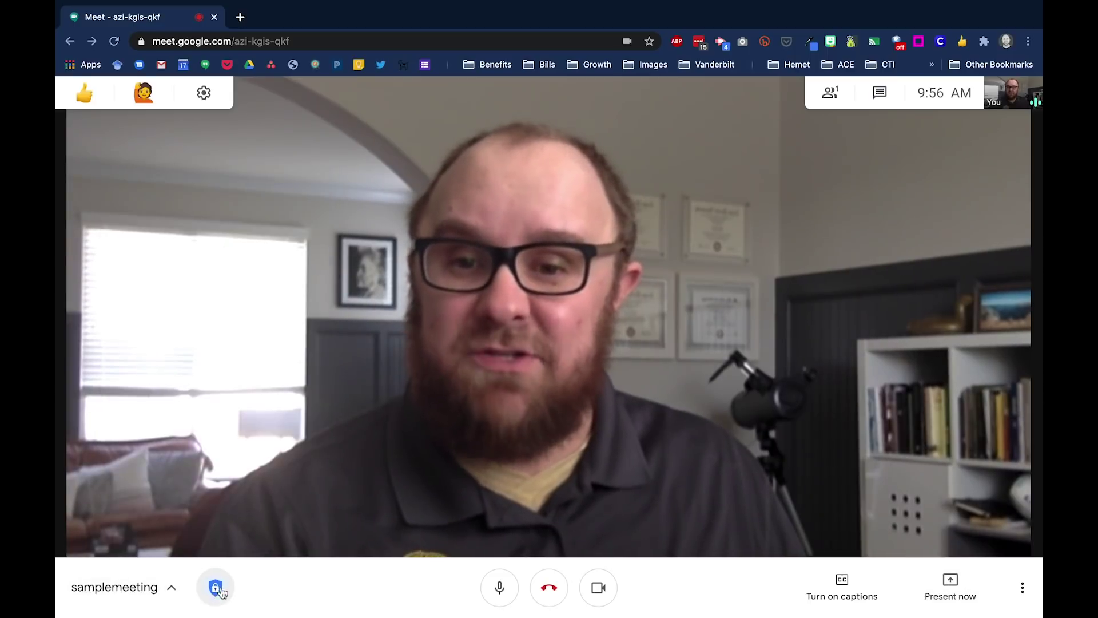
Open the host controls section of the meeting settings.
left_click(1023, 587)
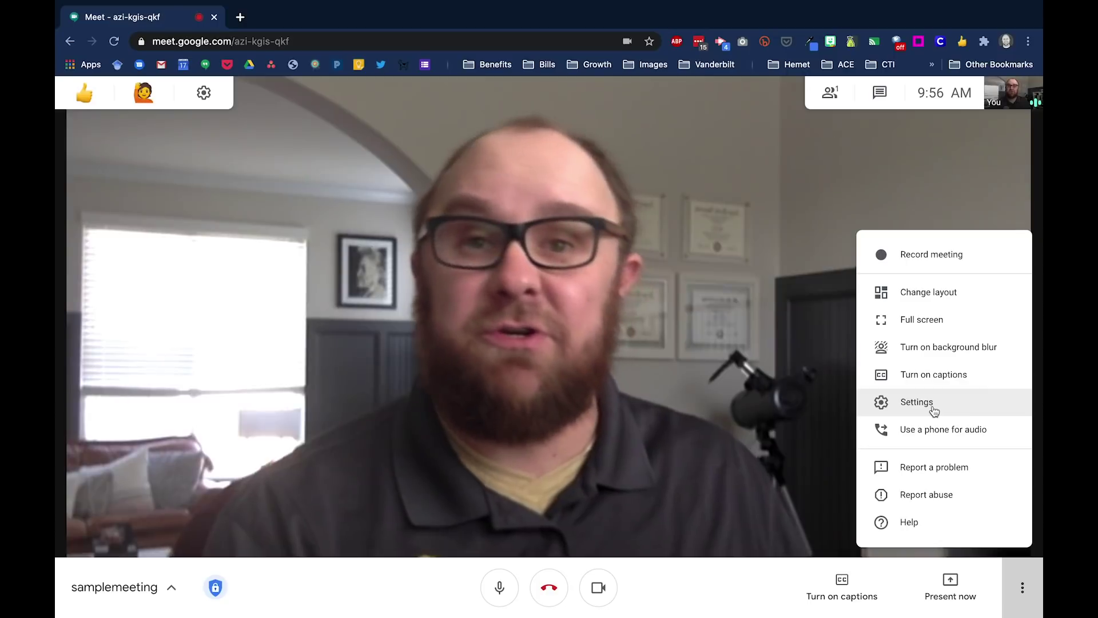
left_click(935, 411)
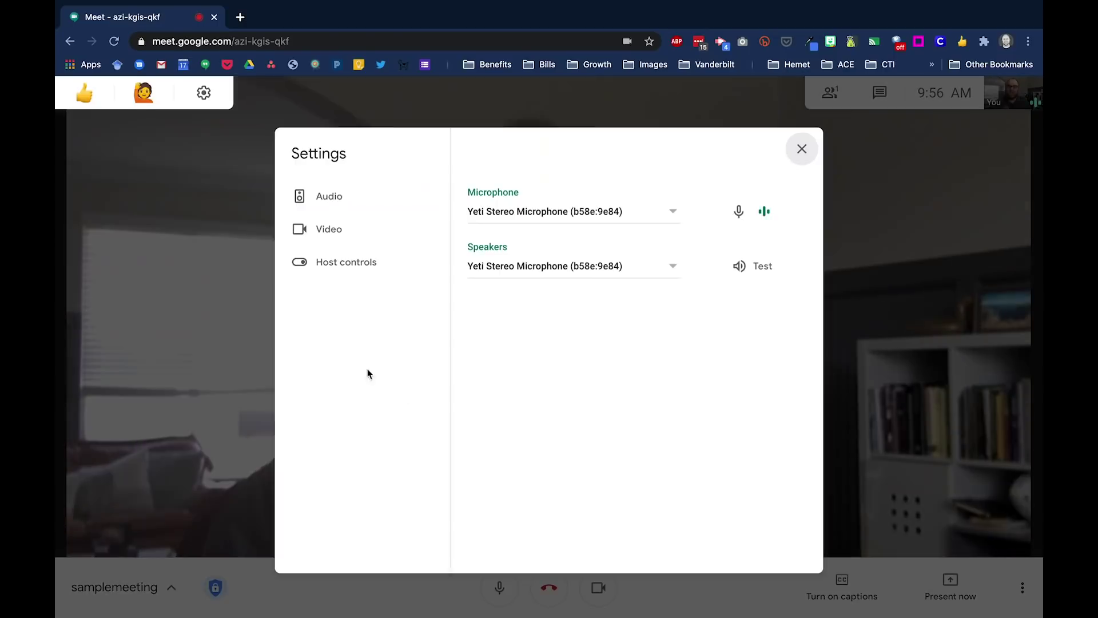
left_click(323, 272)
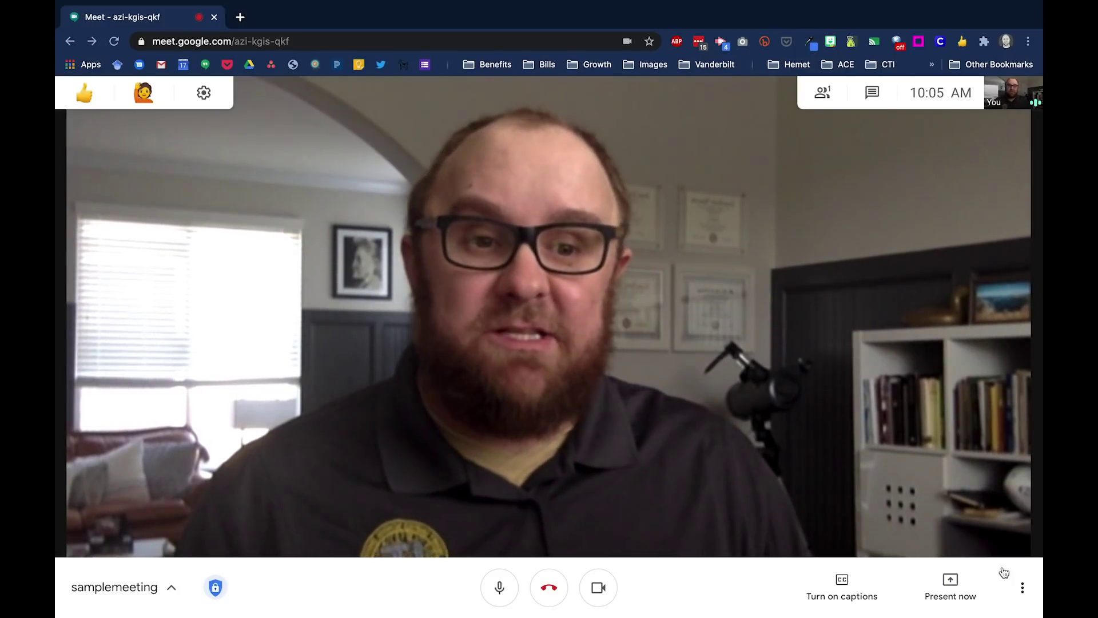
Change the meeting layout to Tiled with the maximum number of tiles displayed.
left_click(1023, 590)
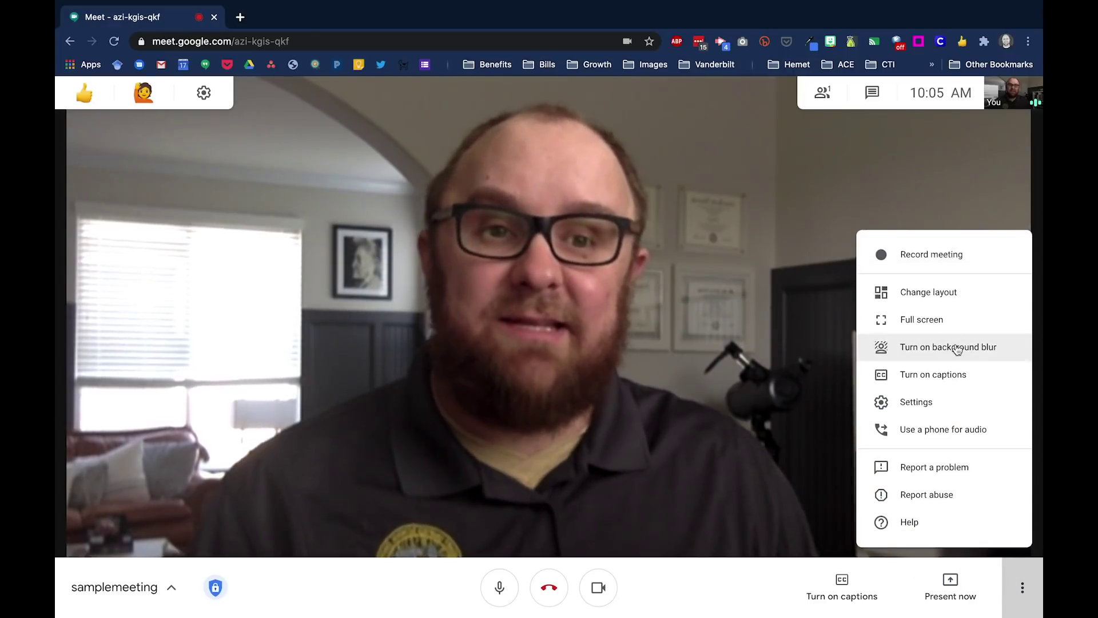
left_click(943, 299)
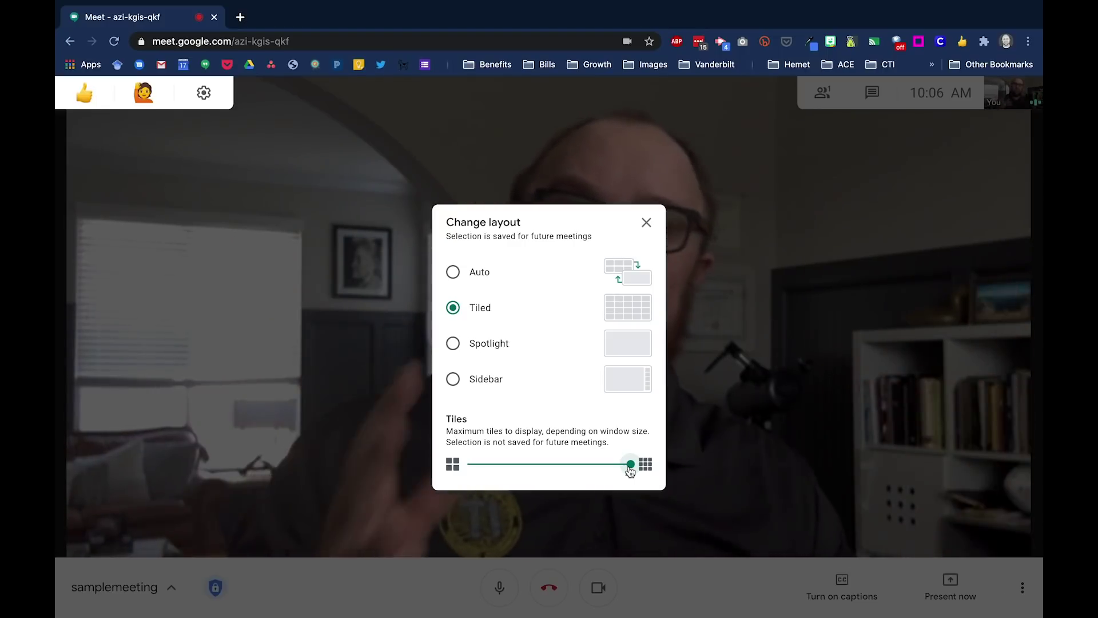
left_click(630, 470)
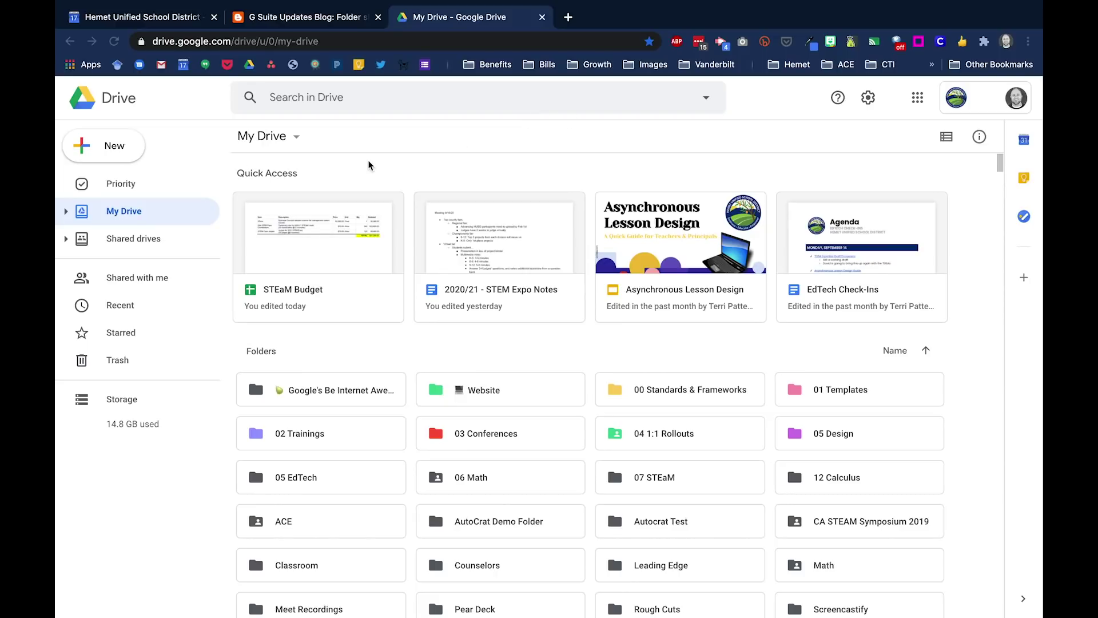
Open the Educational Technology shared drive in Google Drive and bring up its member management.
left_click(140, 245)
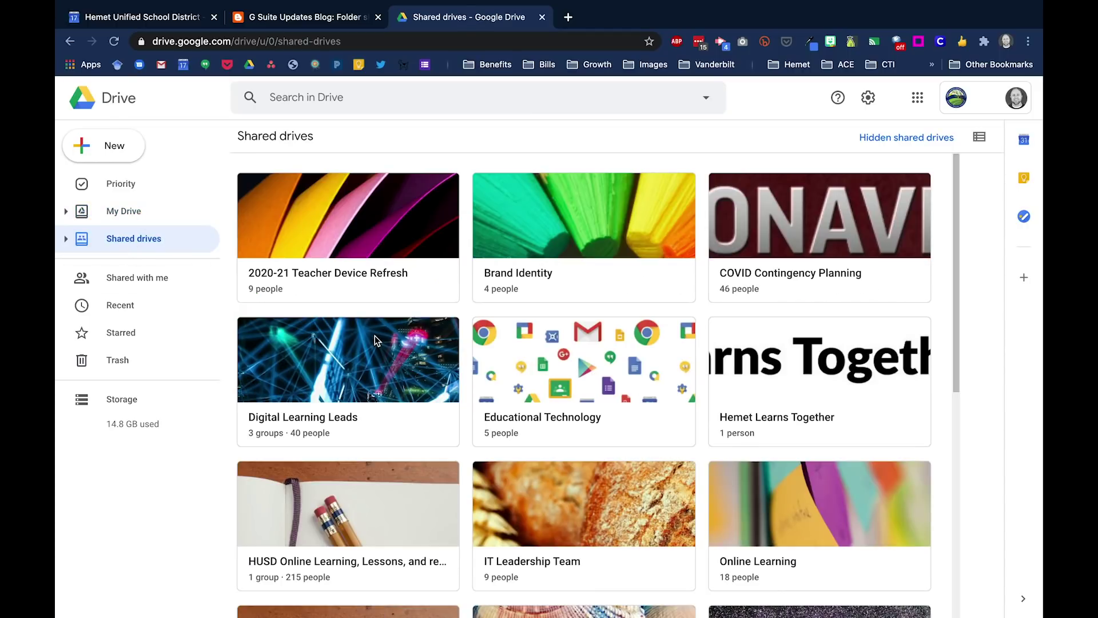
left_click(545, 420)
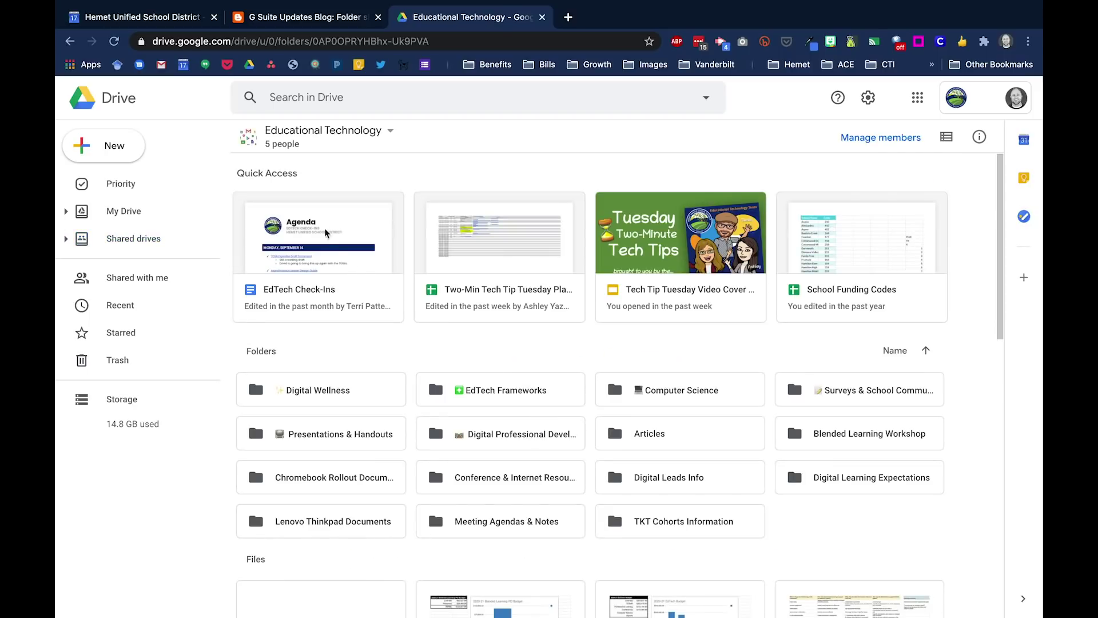
left_click(391, 131)
left_click(412, 167)
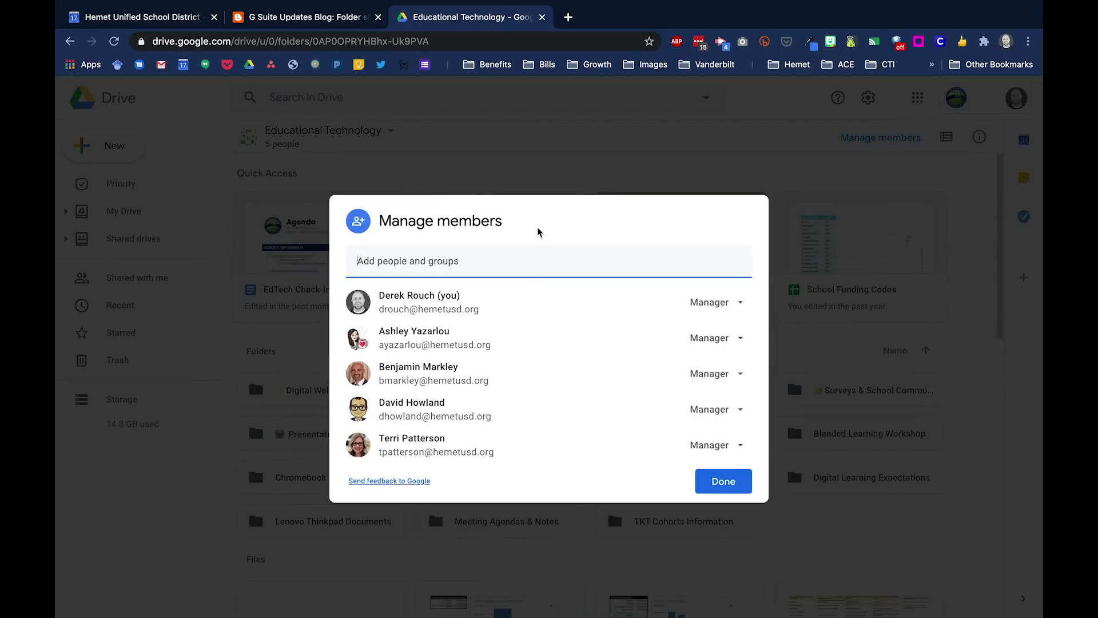
mouse_move(560, 350)
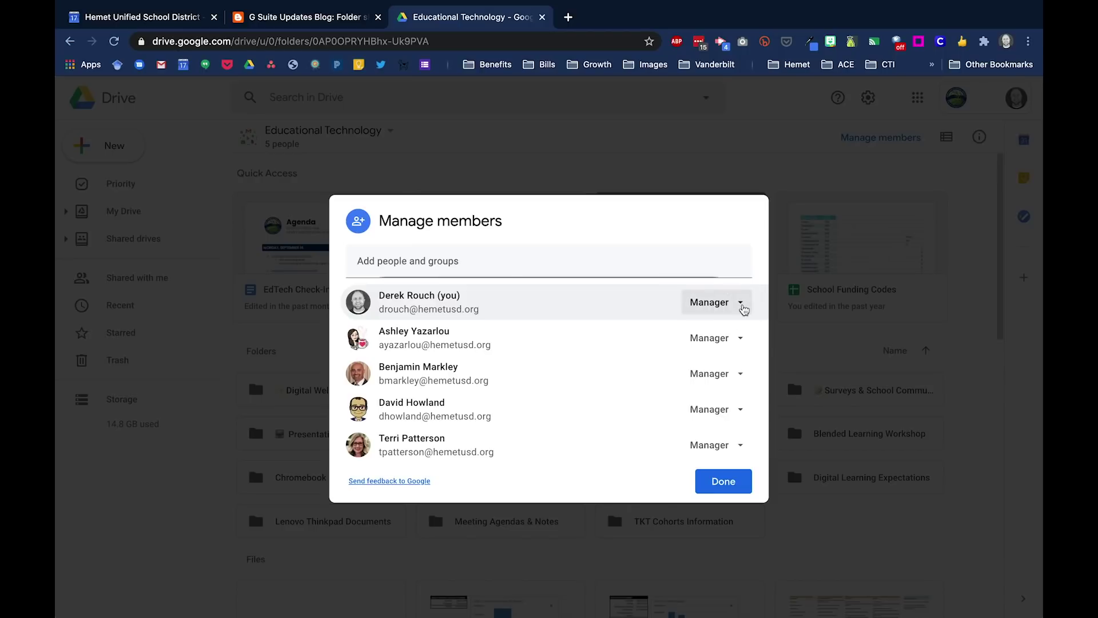
Review the access levels available for the signed-in manager and close the member management dialog.
left_click(739, 303)
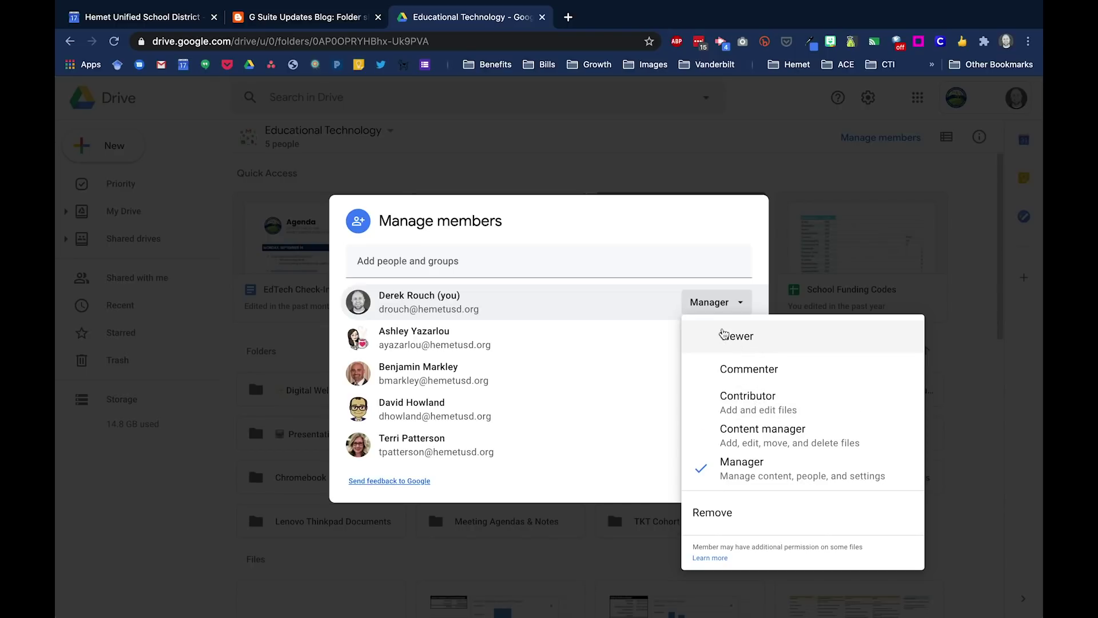
left_click(572, 306)
mouse_move(570, 305)
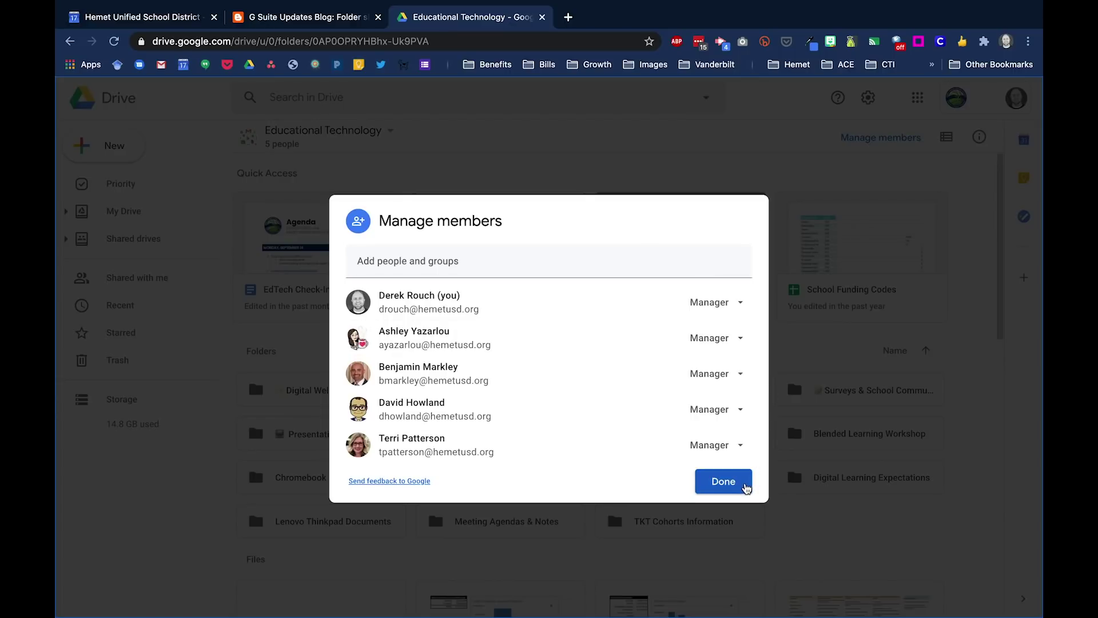
left_click(747, 487)
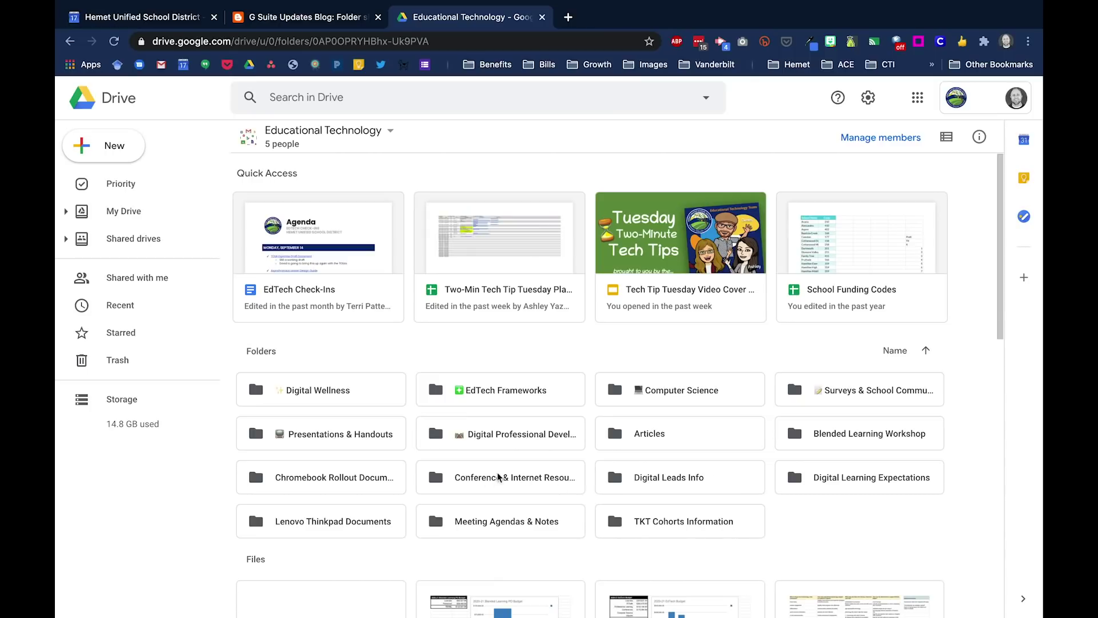
Open the Computer Science folder and change link access for its Computer Science subfolder to Hemet Unified School District.
double_click(694, 390)
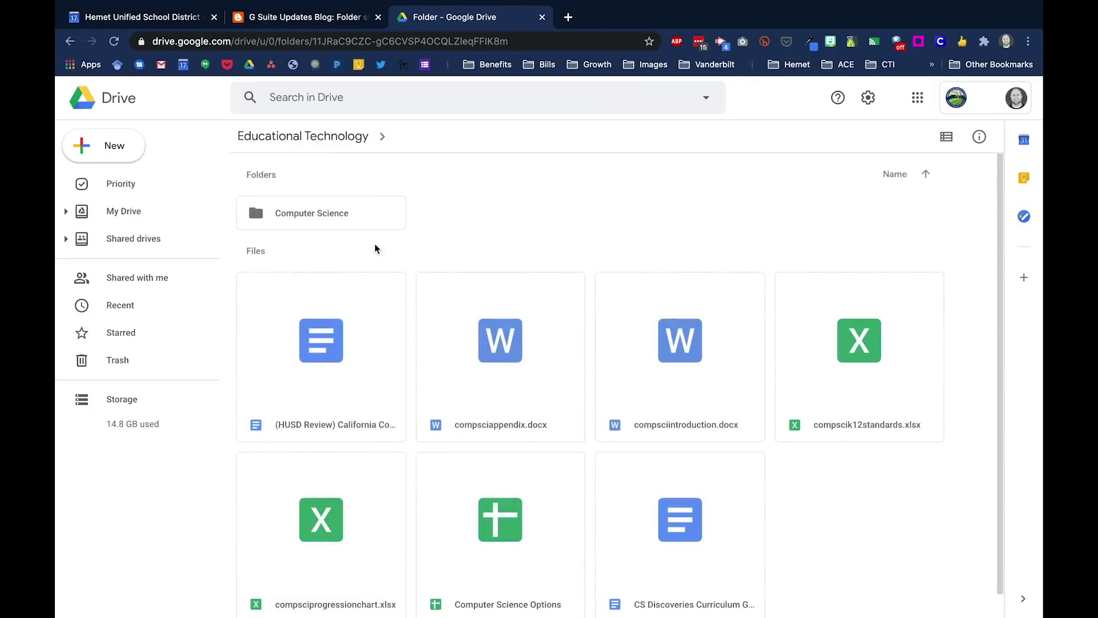
left_click(324, 215)
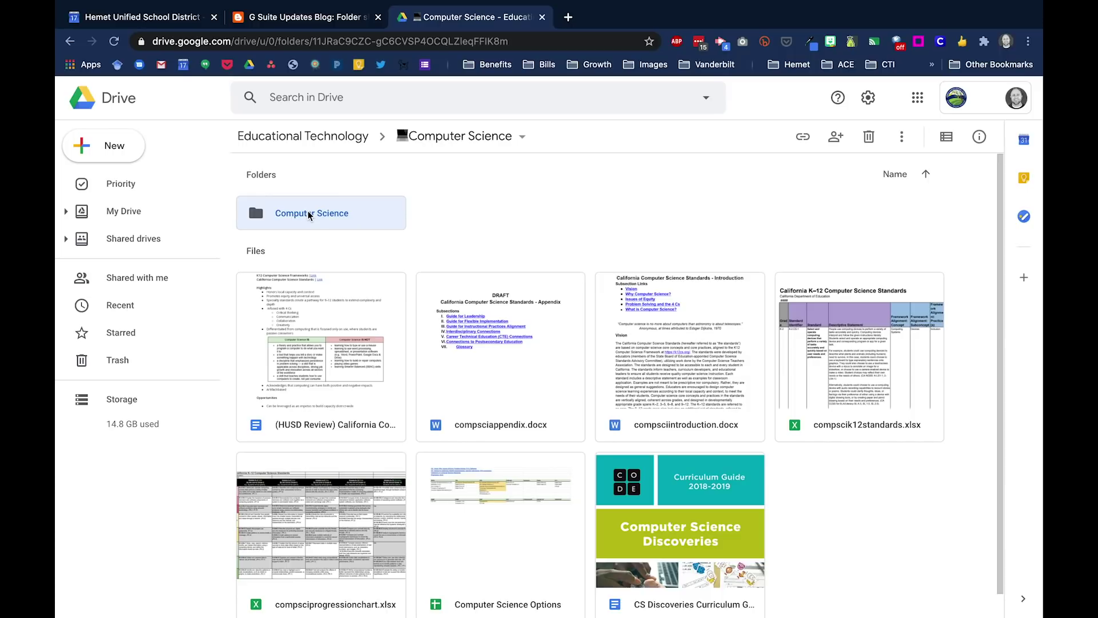
right_click(307, 211)
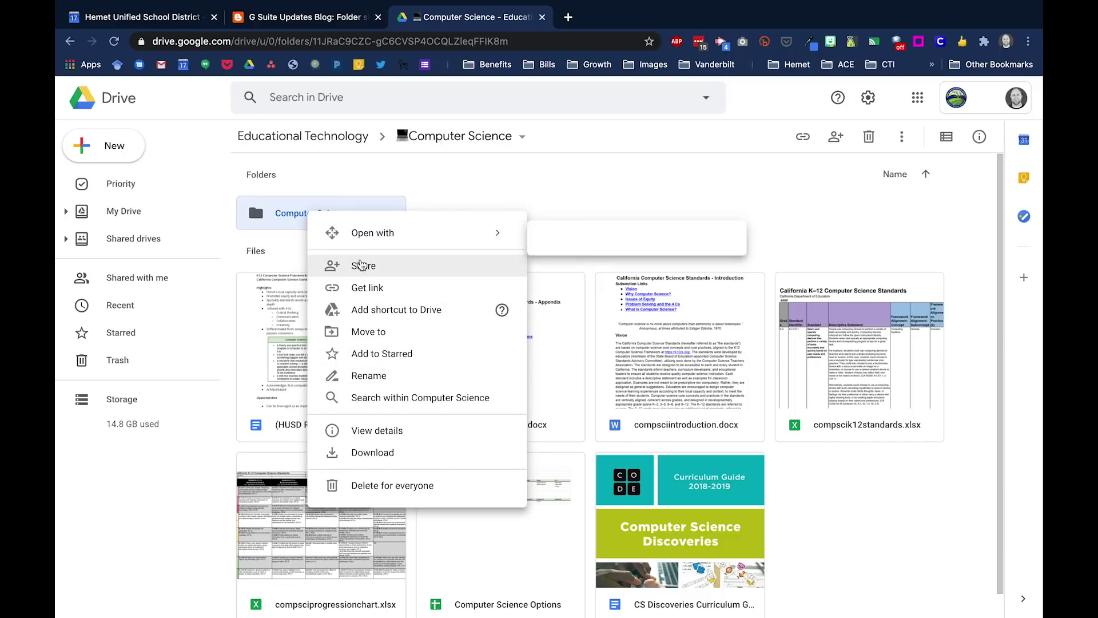
left_click(361, 266)
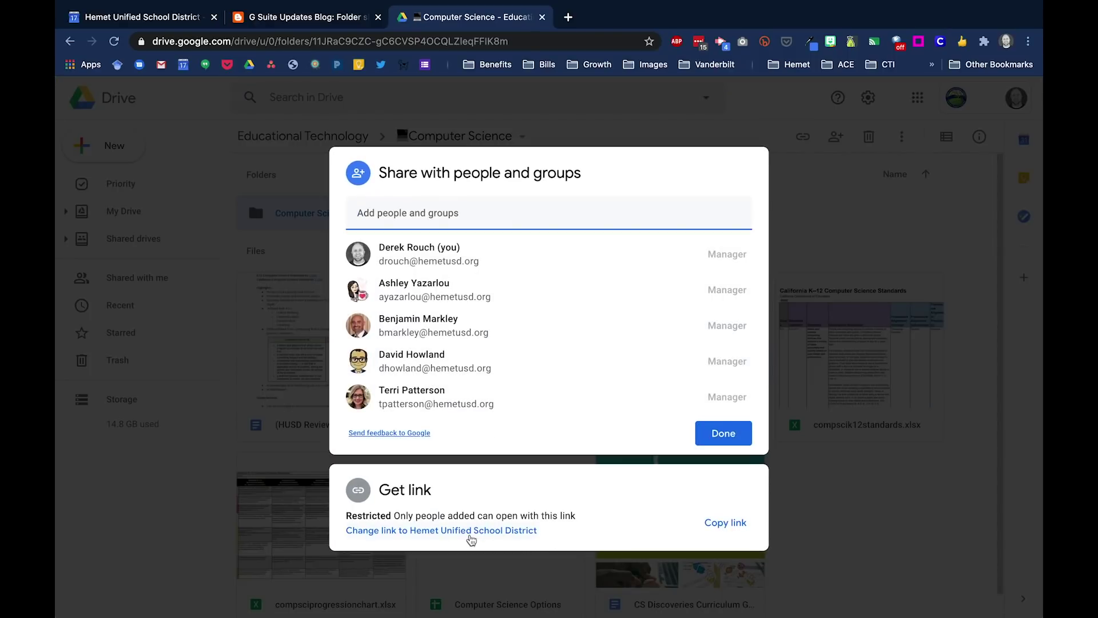
left_click(457, 530)
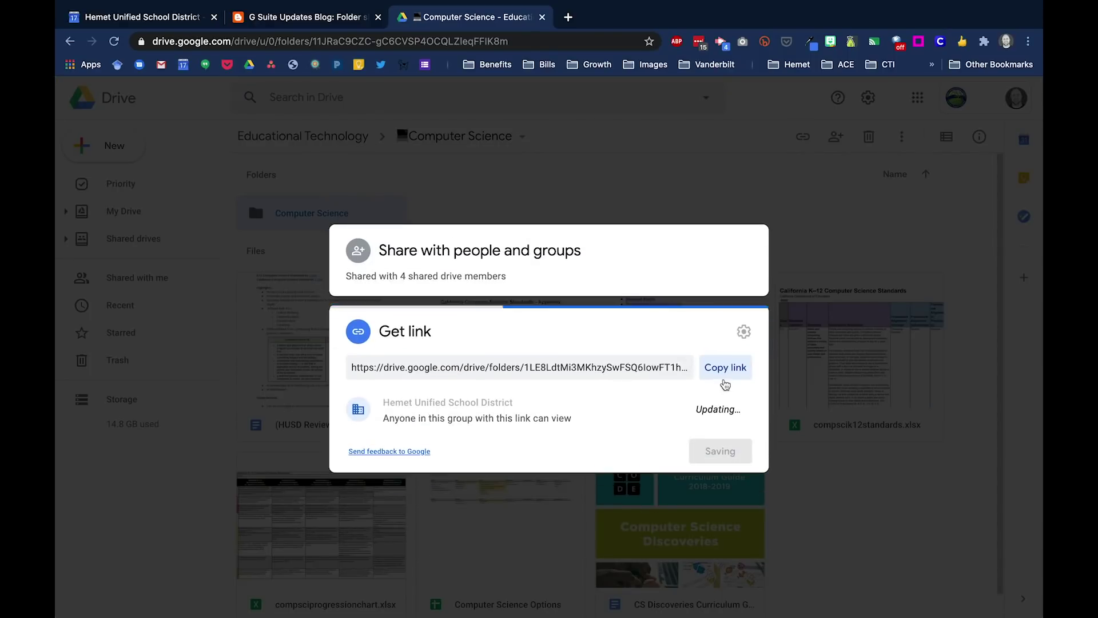
left_click(523, 402)
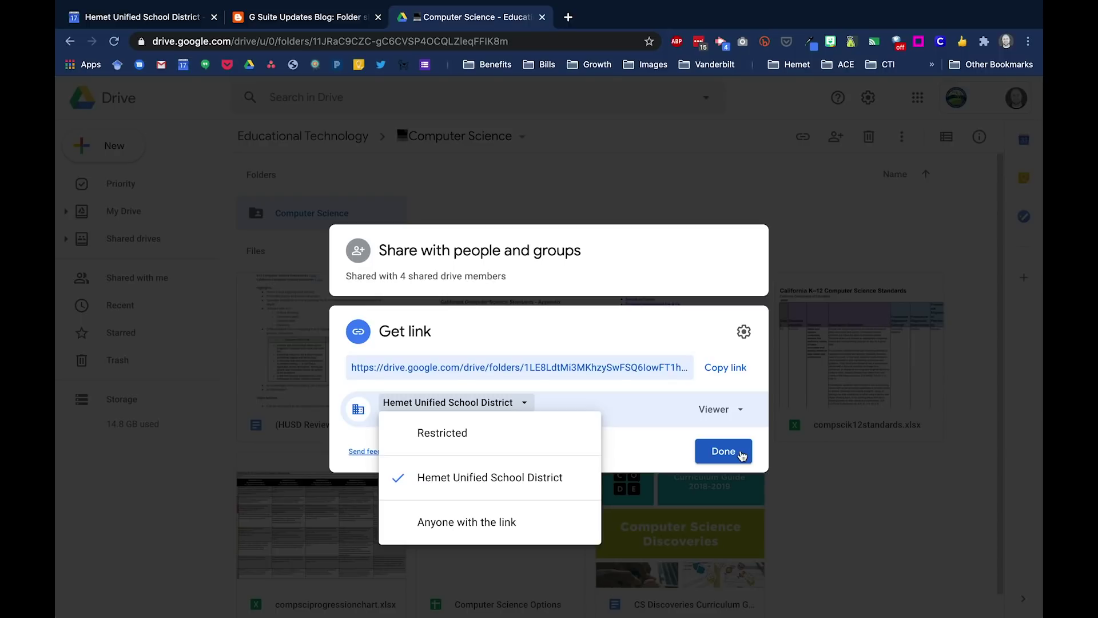
left_click(122, 243)
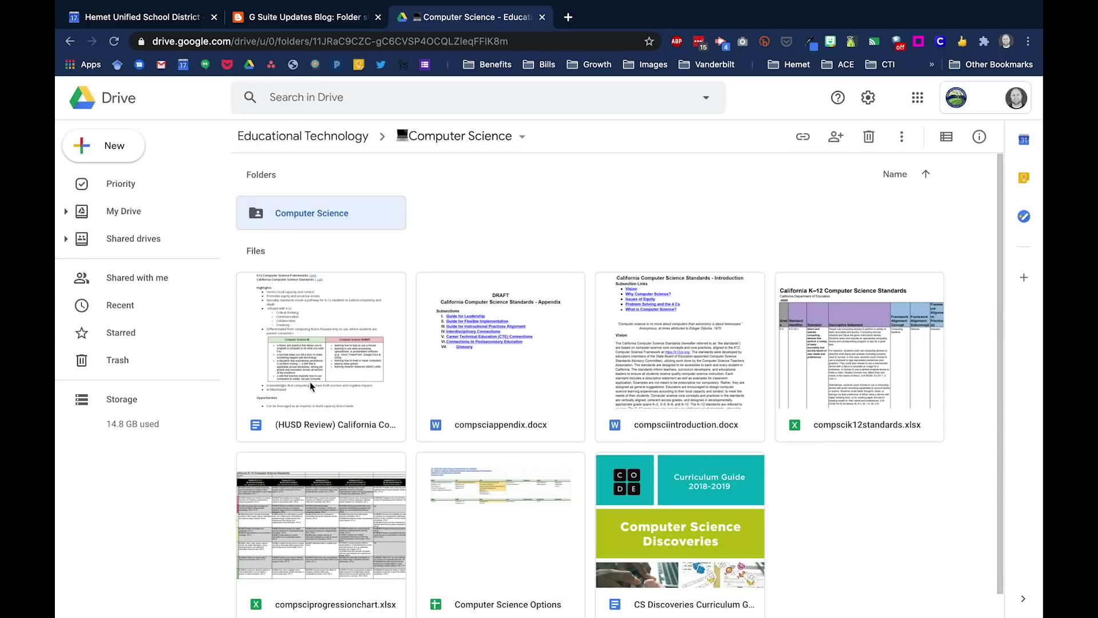
Return to the Educational Technology shared drive and reopen its member list.
left_click(147, 238)
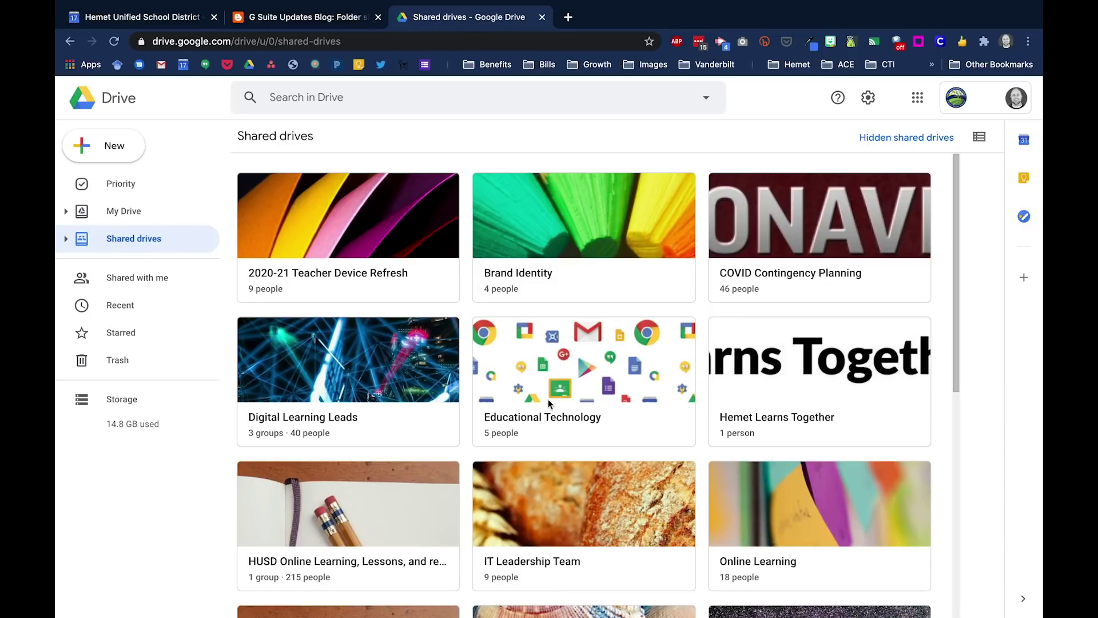
left_click(522, 421)
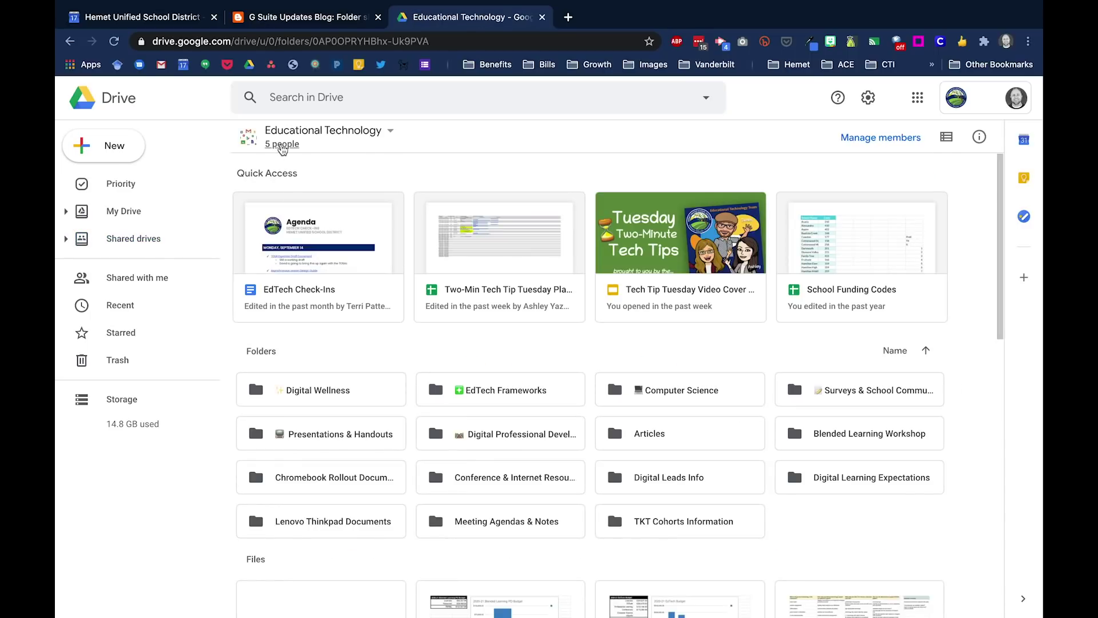
left_click(287, 148)
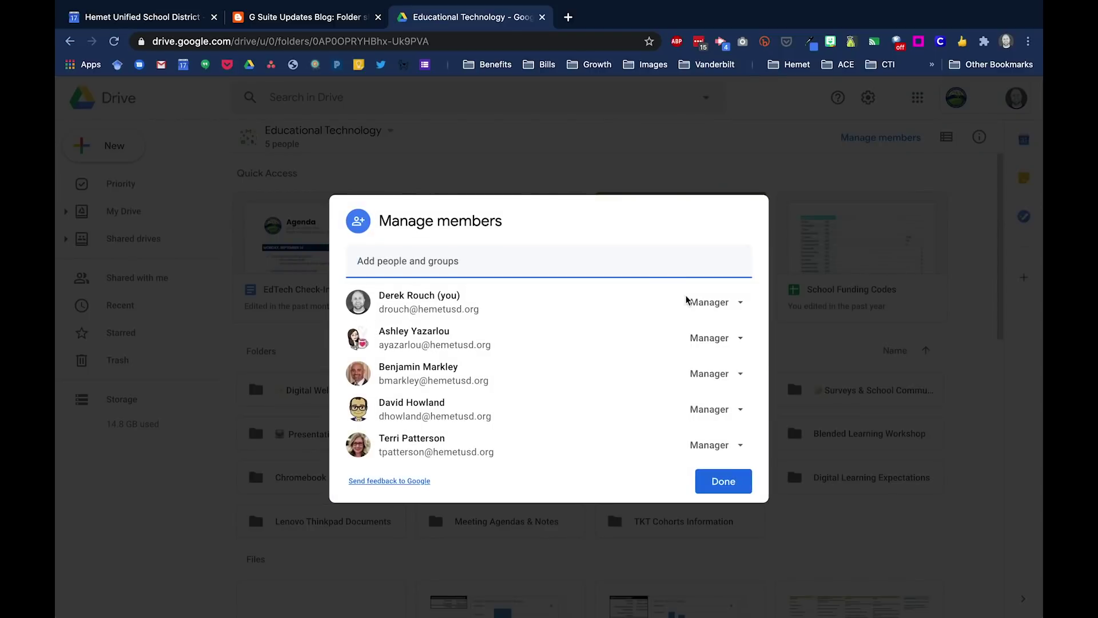